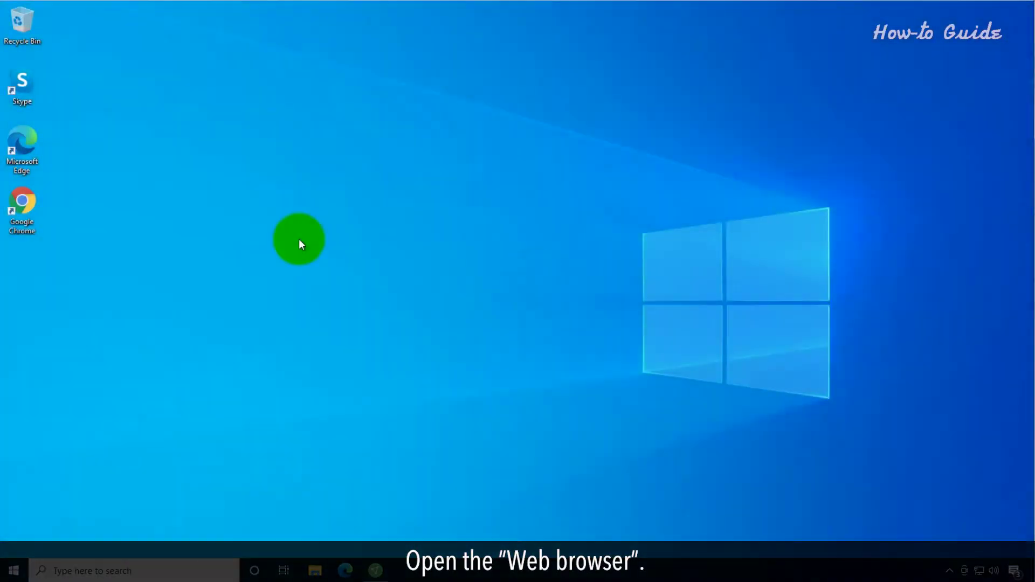
- Launch Google Chrome and go to its Settings page from the three-dot menu
double_click(30, 194)
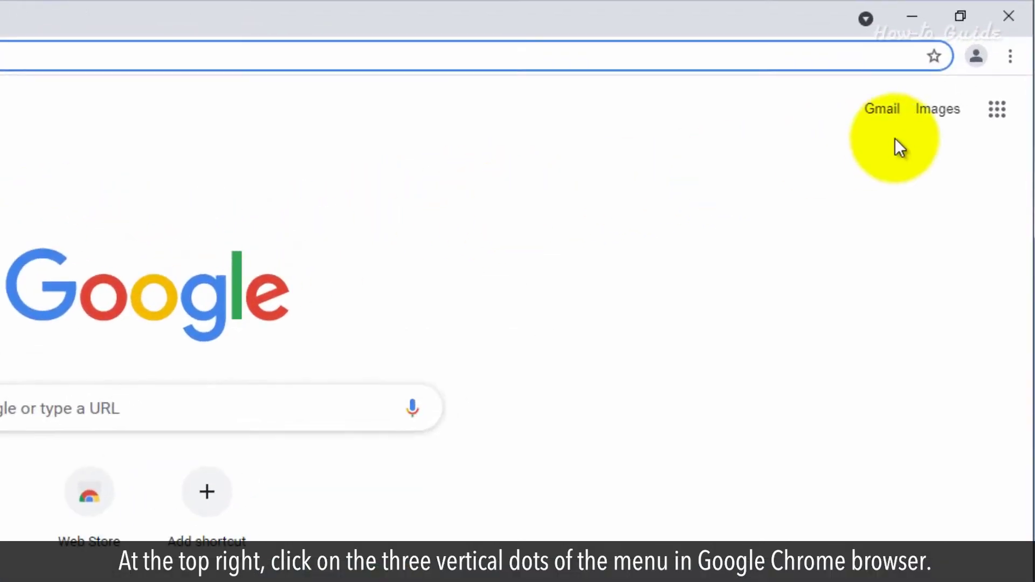
click(1013, 57)
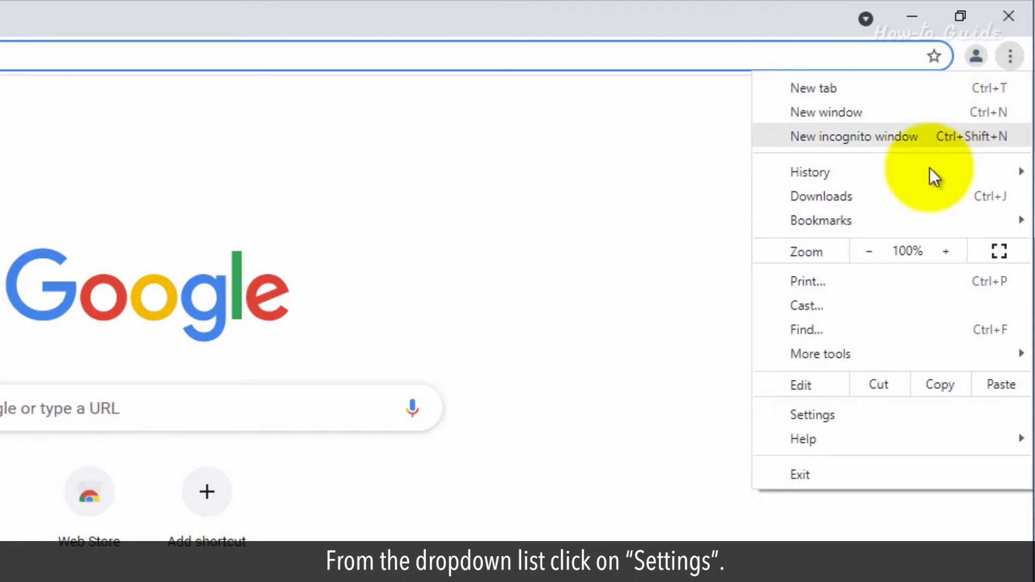
click(826, 418)
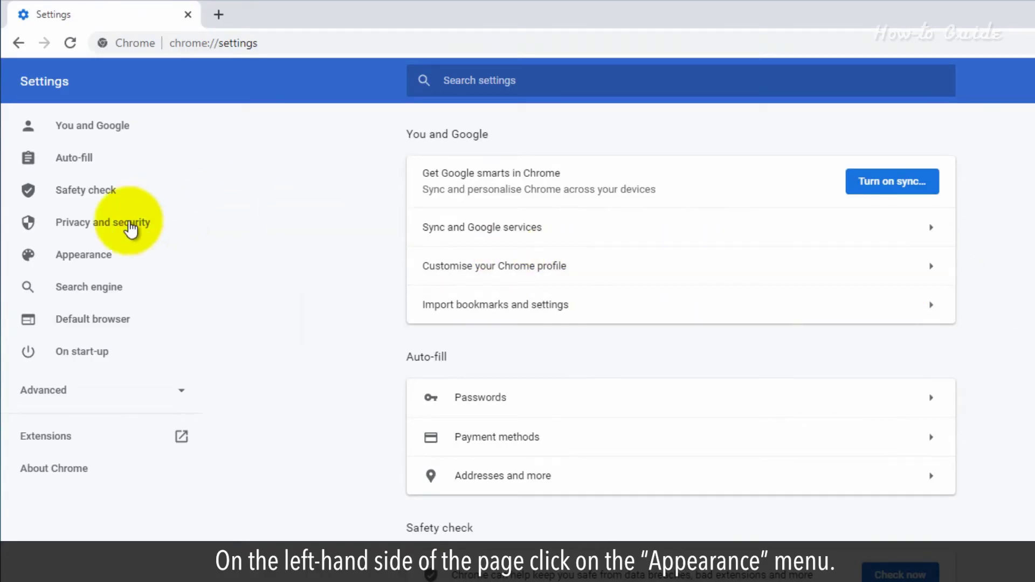
click(74, 259)
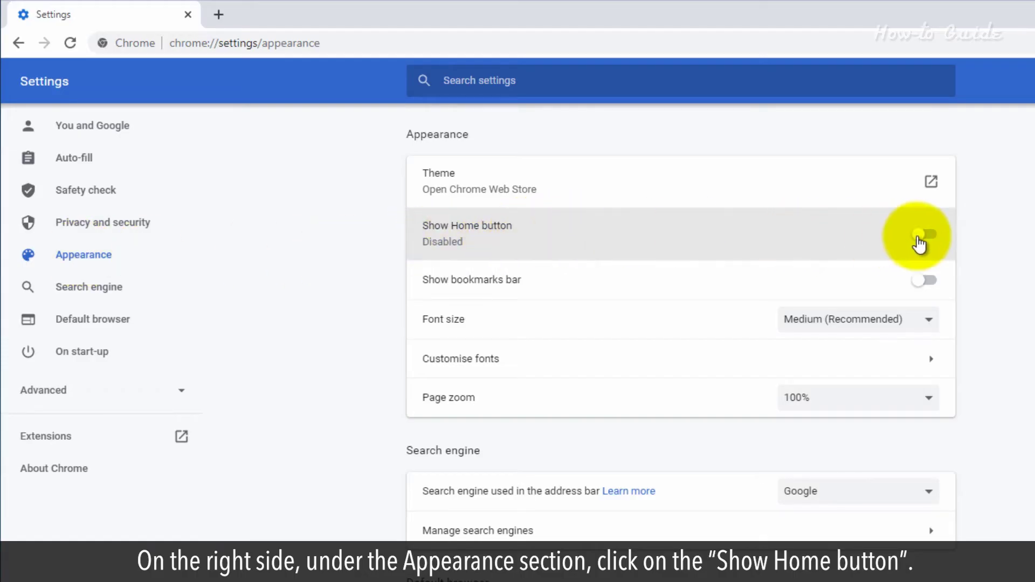
click(920, 237)
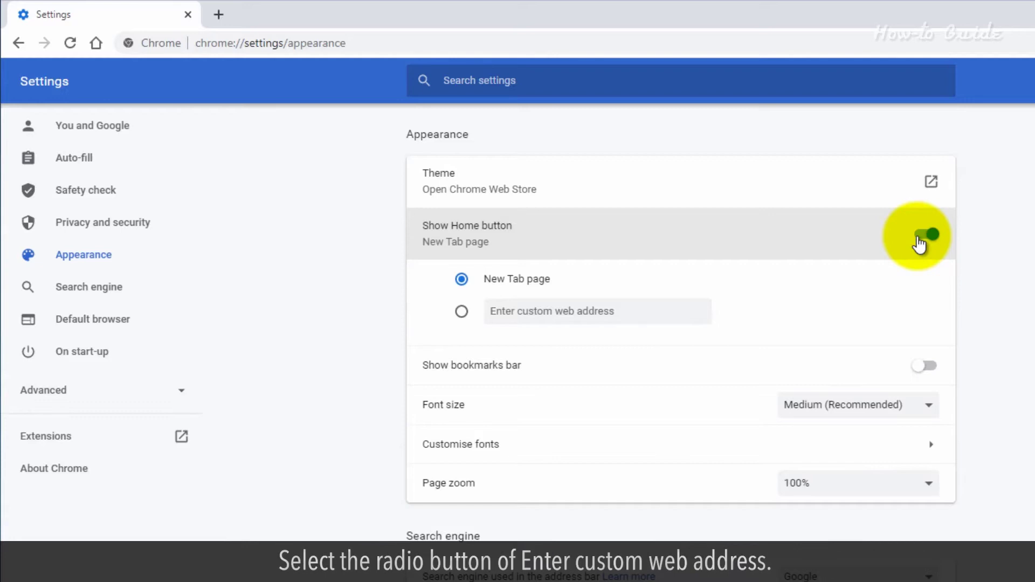
click(461, 312)
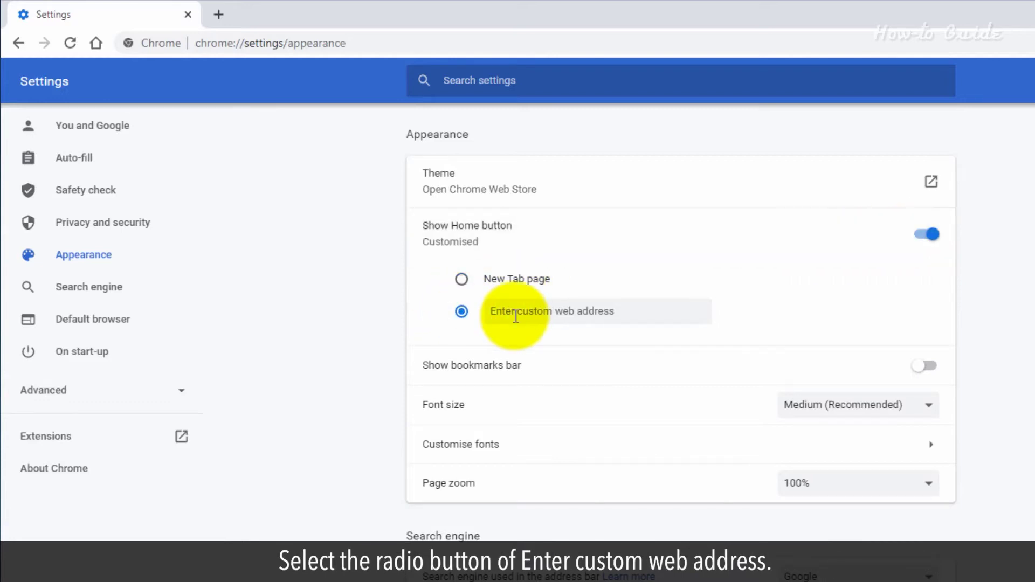
text(www.yahoo.com)
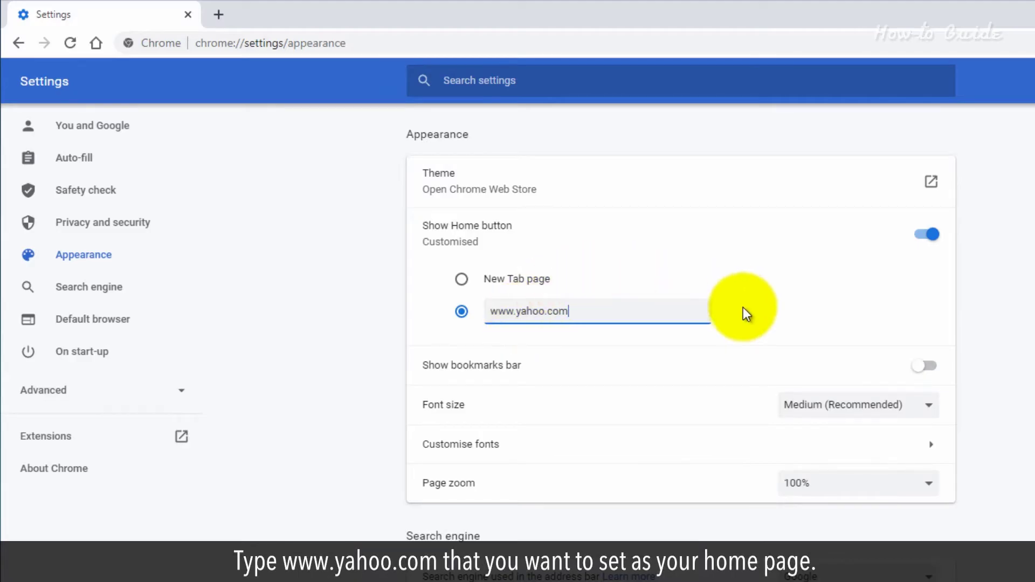
click(771, 312)
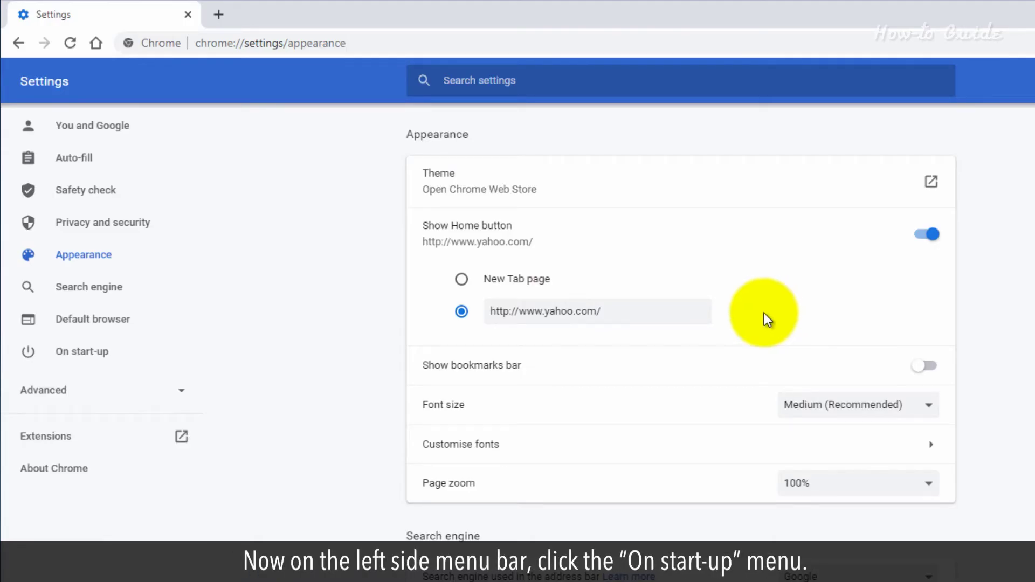
click(79, 355)
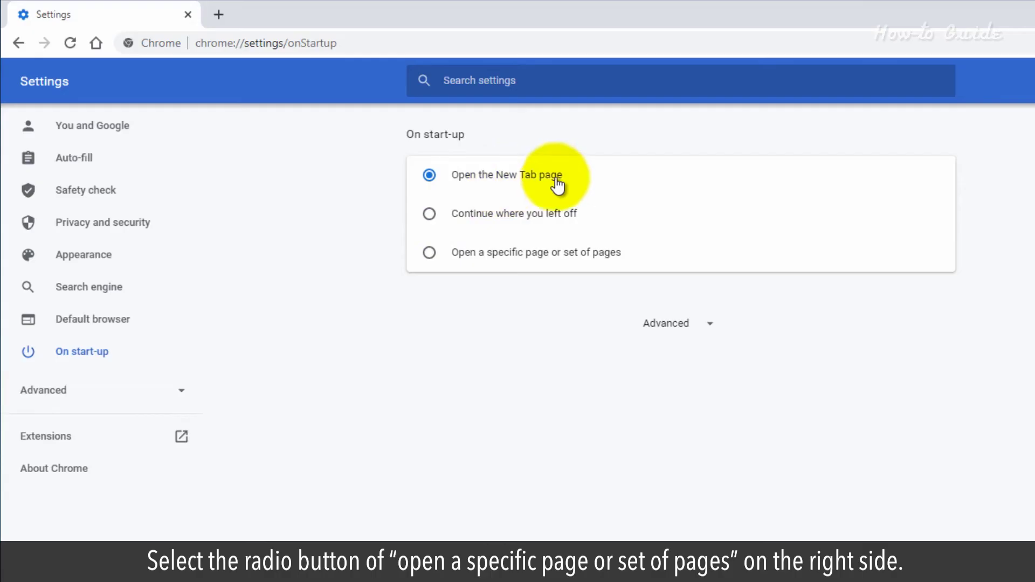
click(429, 253)
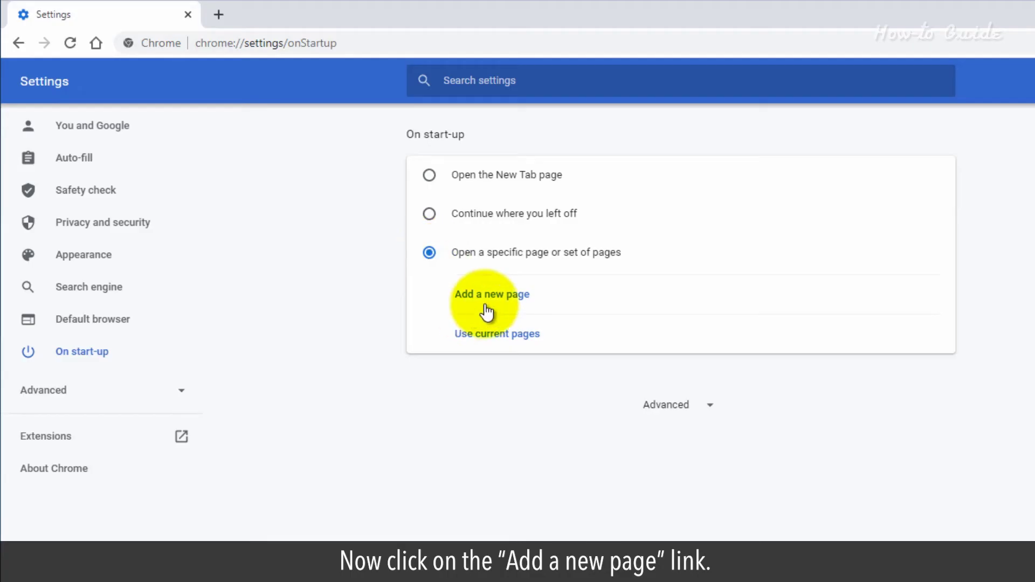
click(502, 298)
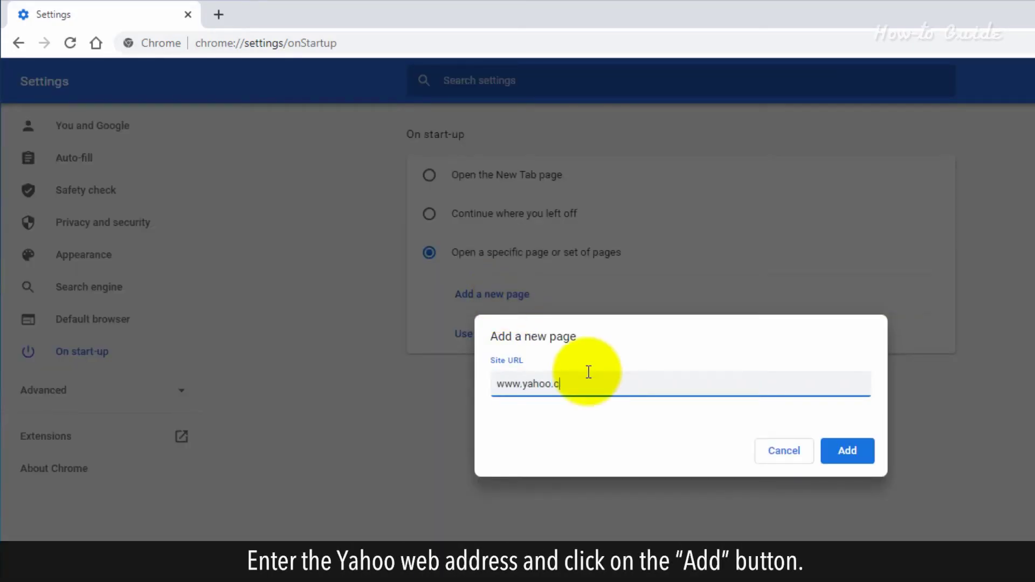
click(852, 451)
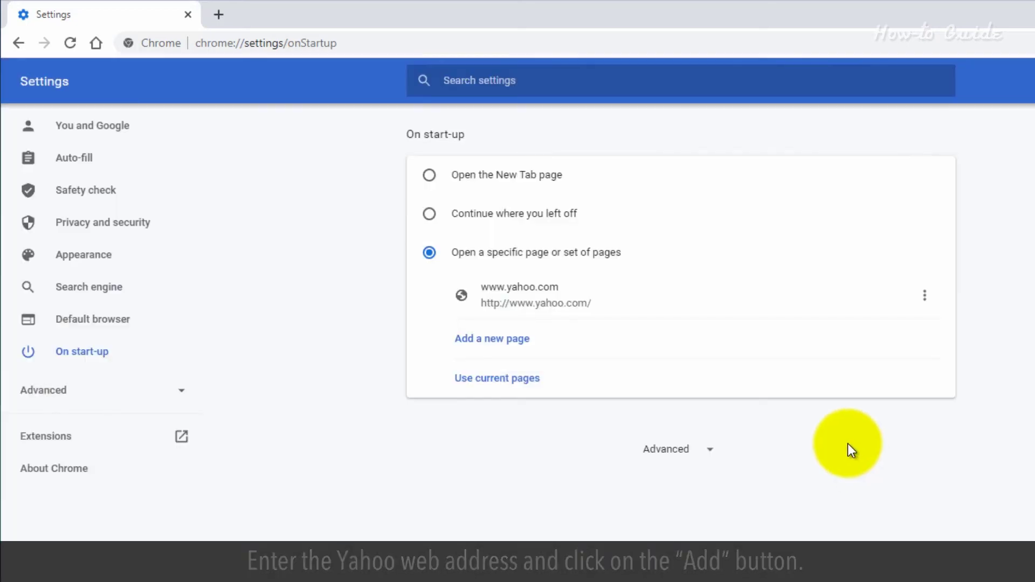
click(515, 338)
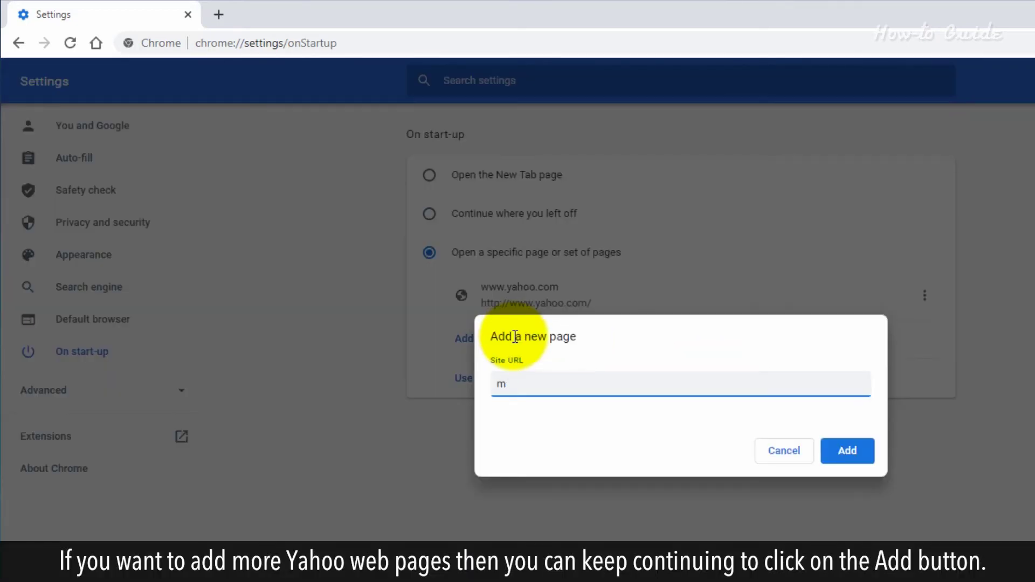
click(847, 451)
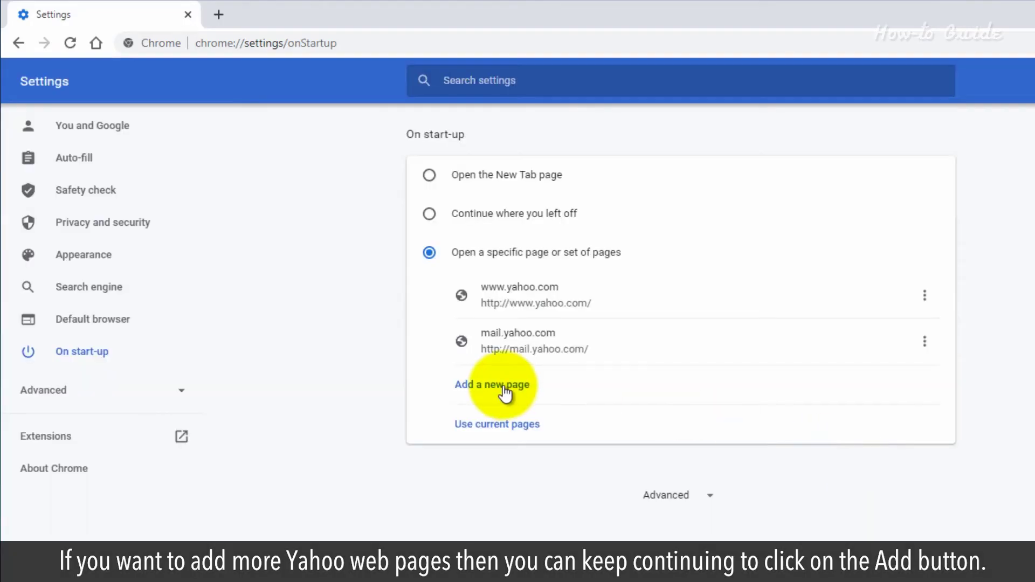
click(504, 386)
text(news.yahoo.com)
click(847, 450)
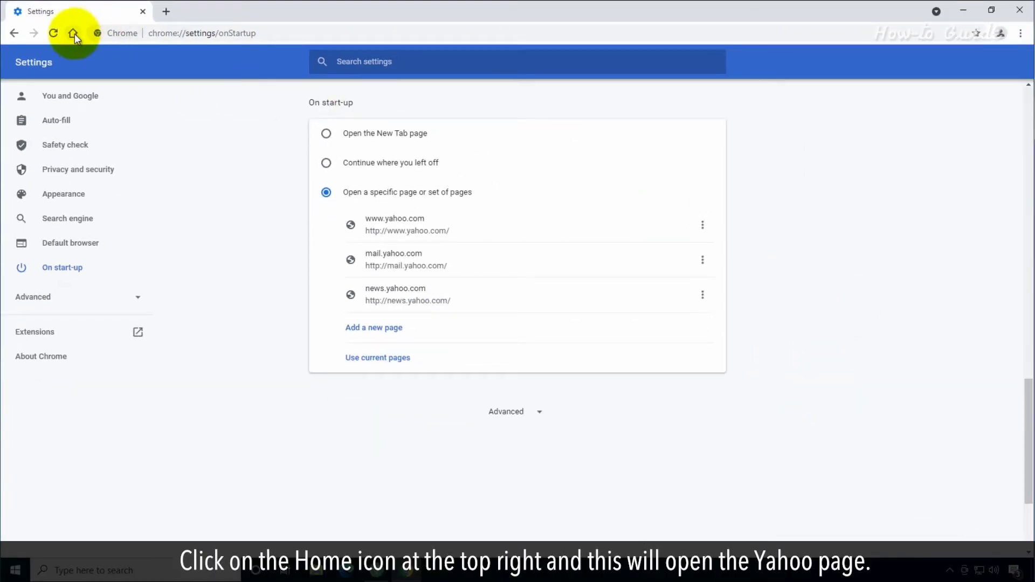
- Load the Yahoo home page, then close and reopen Chrome to test start-up
click(72, 34)
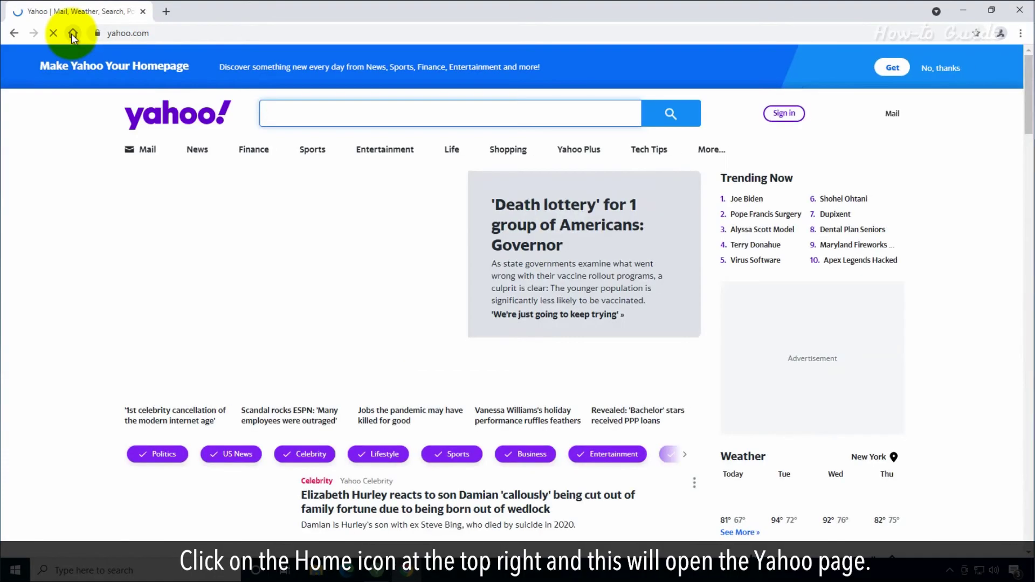
click(1019, 10)
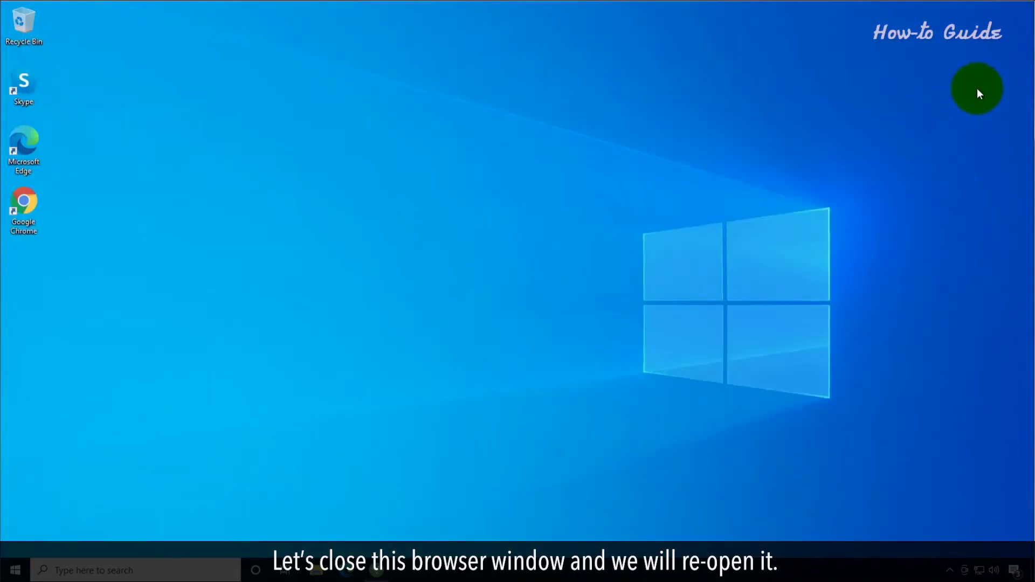
key(Return)
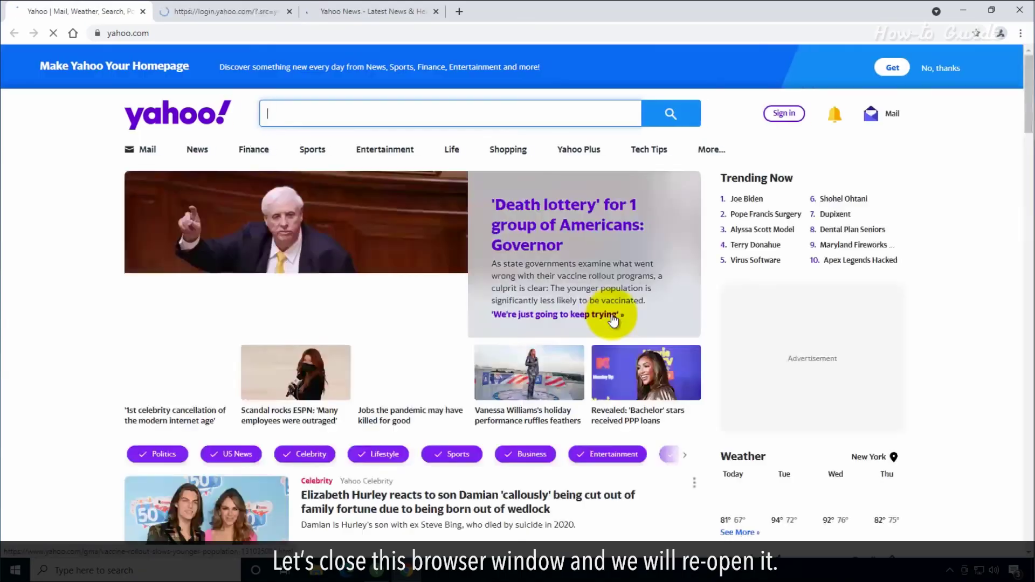
- Check the Yahoo Mail sign-in and Yahoo News tabs, ending on the yahoo.com tab
click(205, 14)
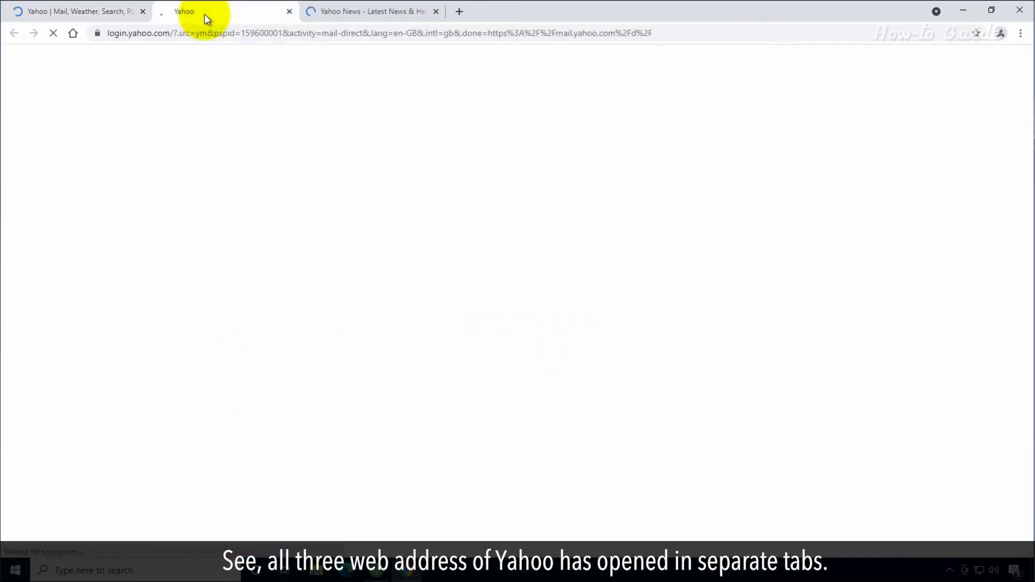
click(373, 13)
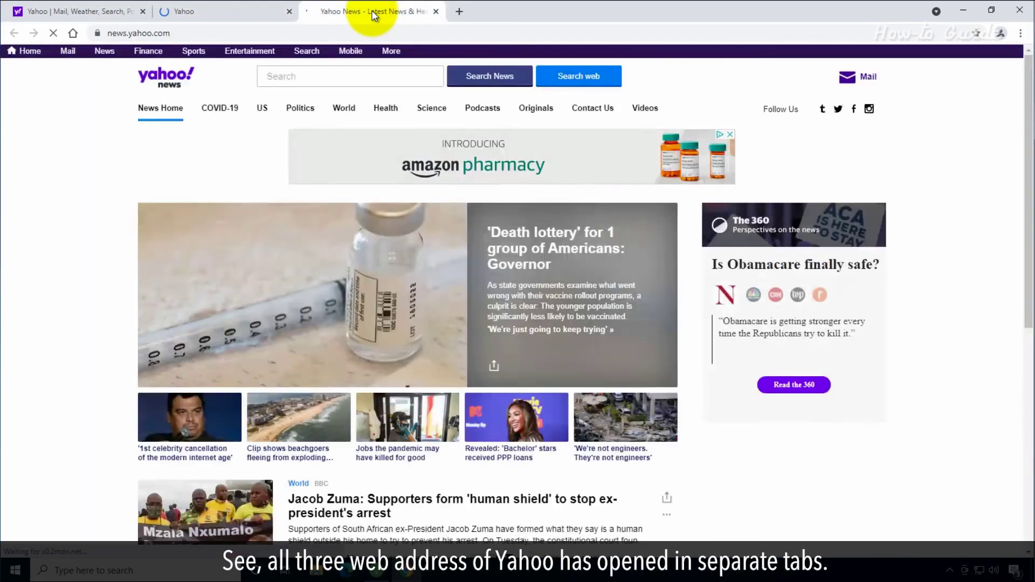
click(103, 12)
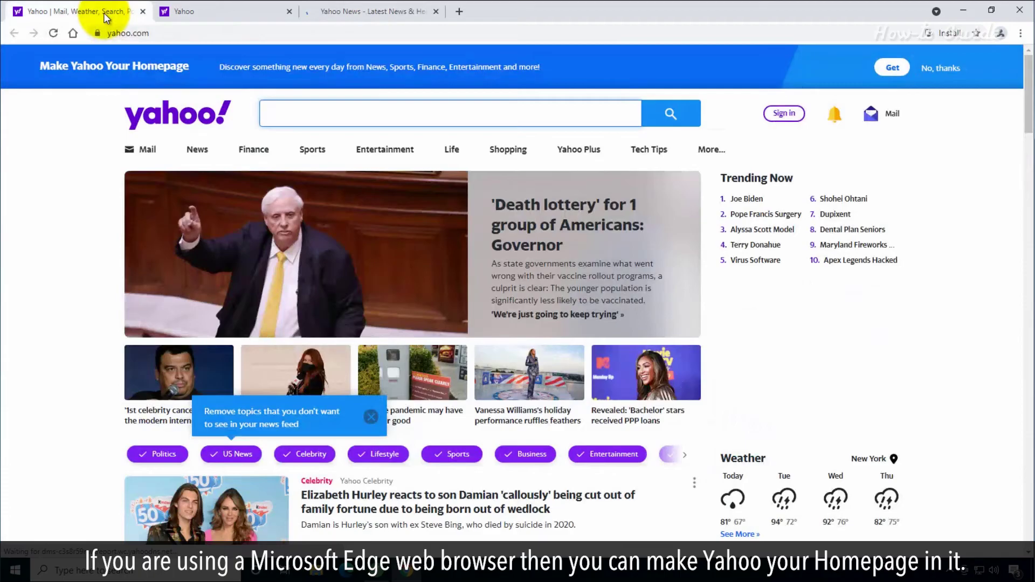
- Close Chrome, launch Microsoft Edge and go to its Settings page
click(1021, 12)
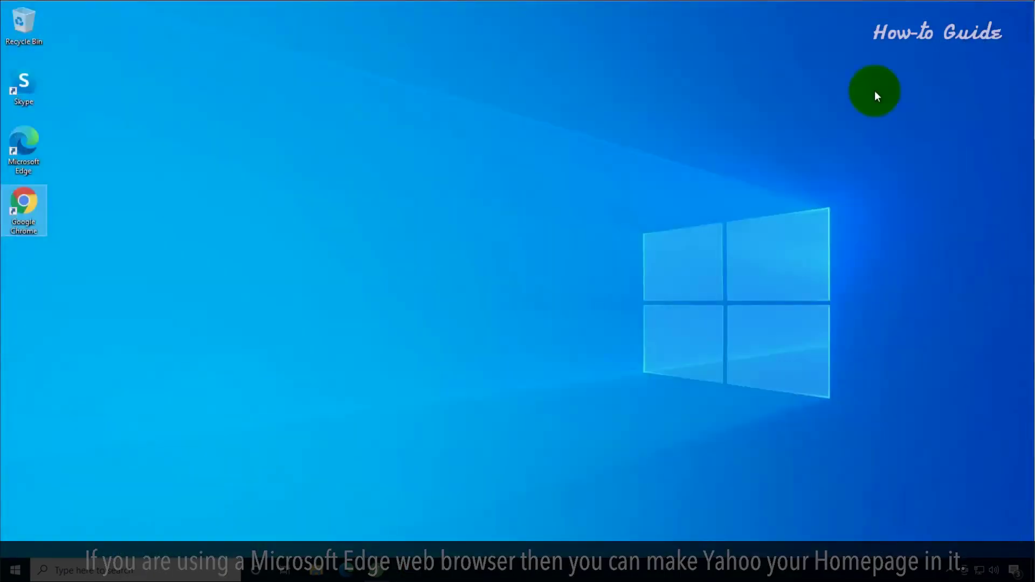
double_click(36, 137)
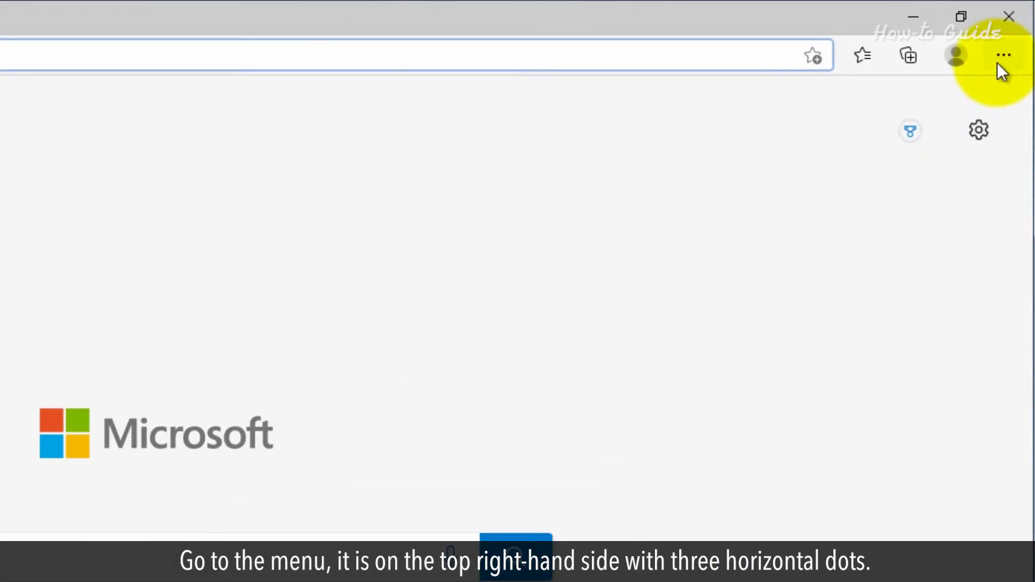
click(1001, 56)
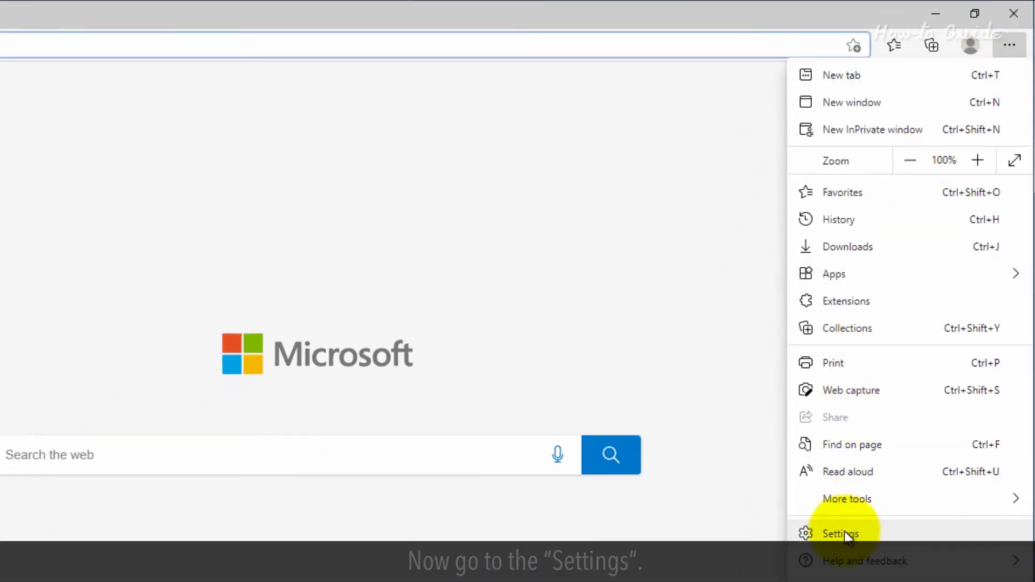
click(844, 534)
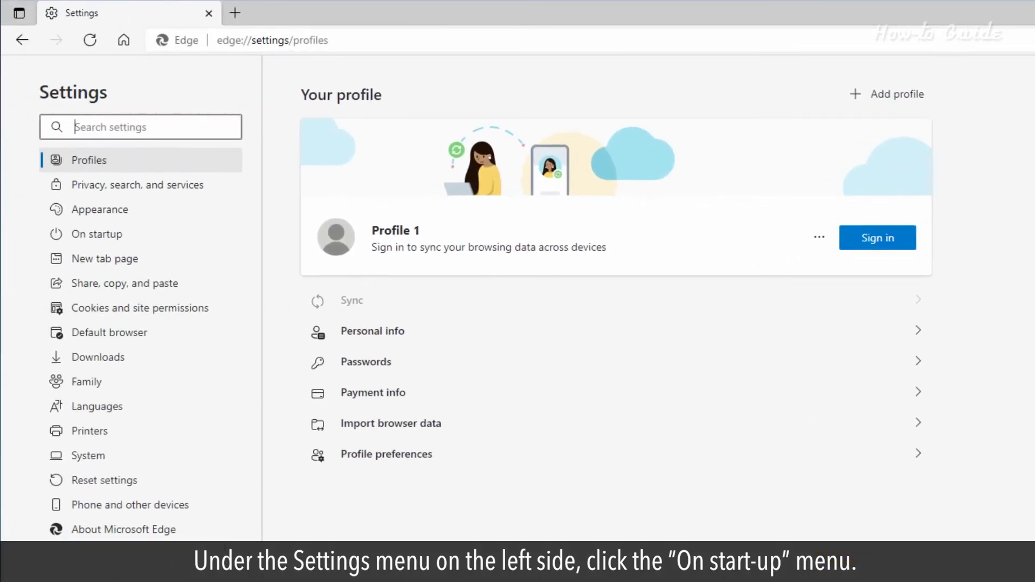
click(138, 241)
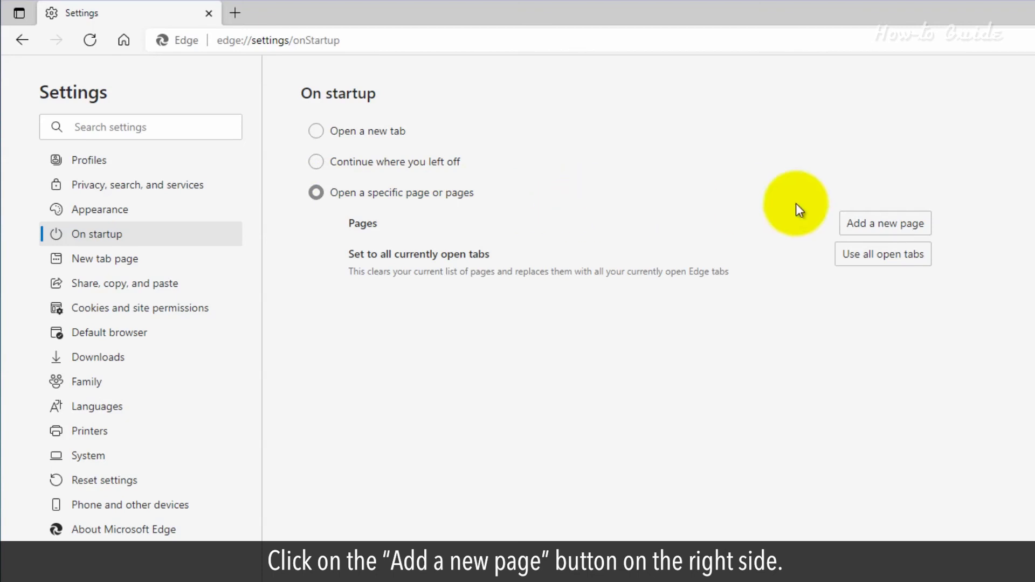
click(888, 232)
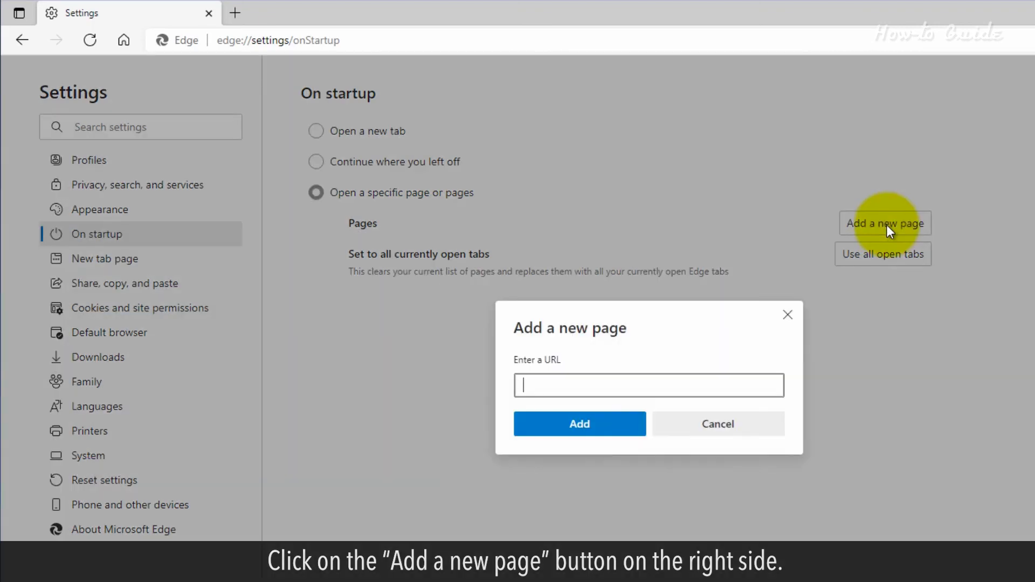
text(www.yahoo.c)
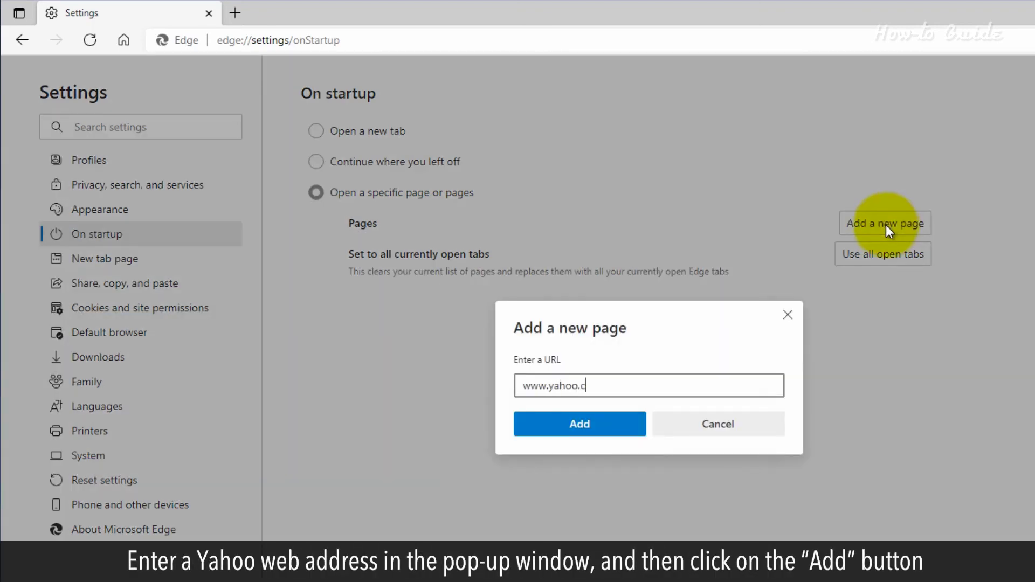
text(om)
click(580, 424)
click(871, 224)
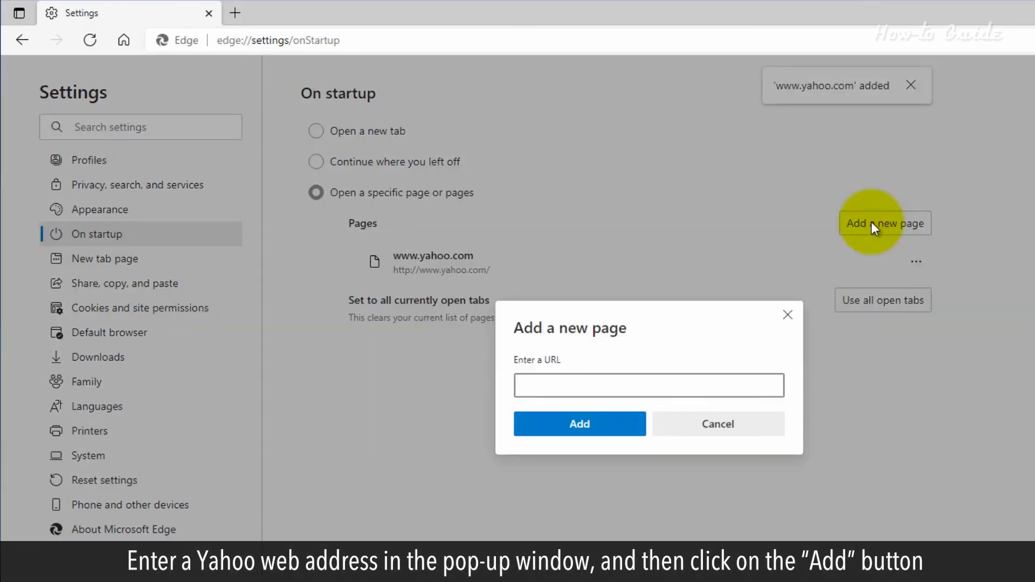
text(news.yahoo.com)
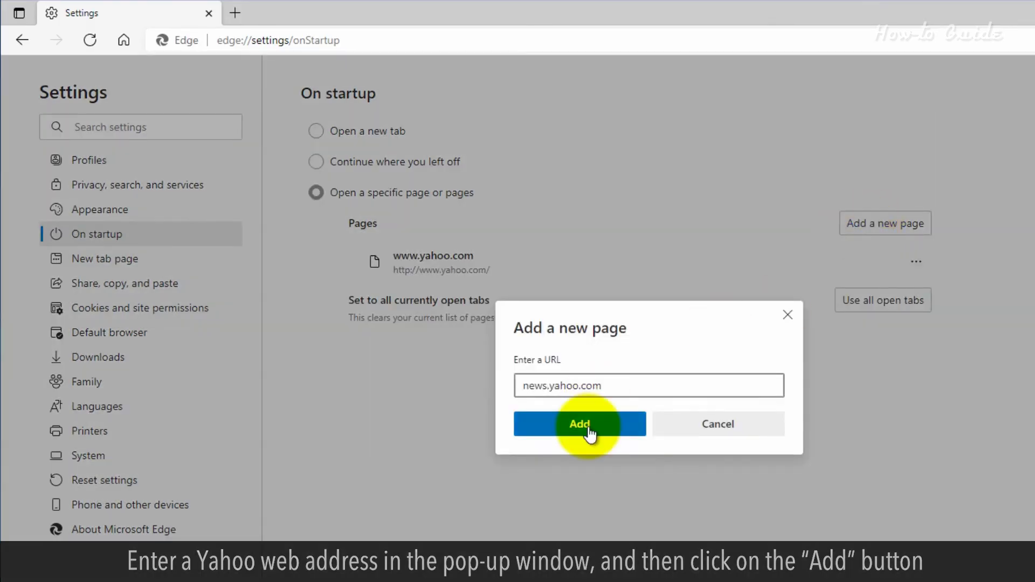
click(587, 426)
click(869, 224)
text(mail.yah)
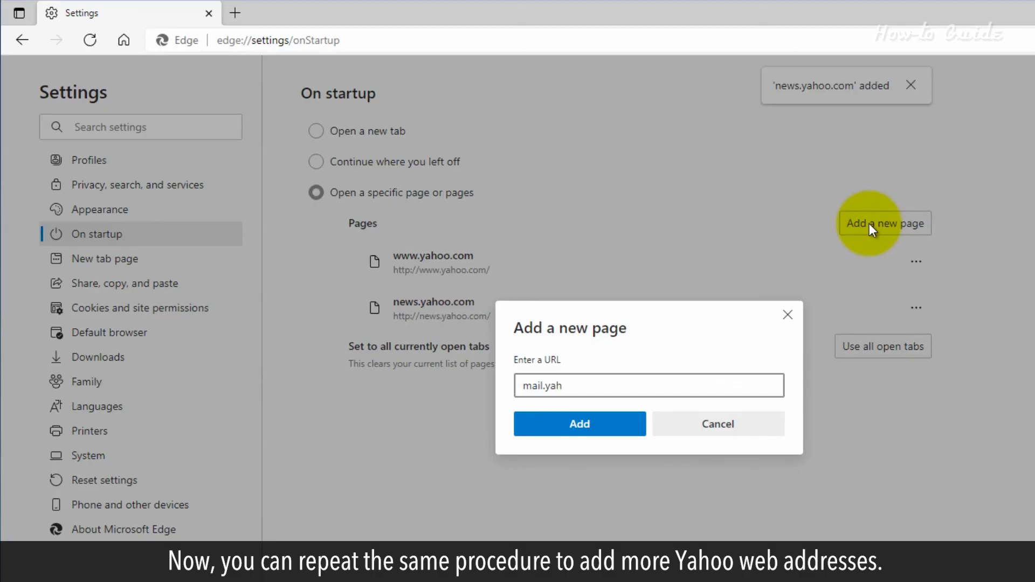
text(oo.com)
click(588, 426)
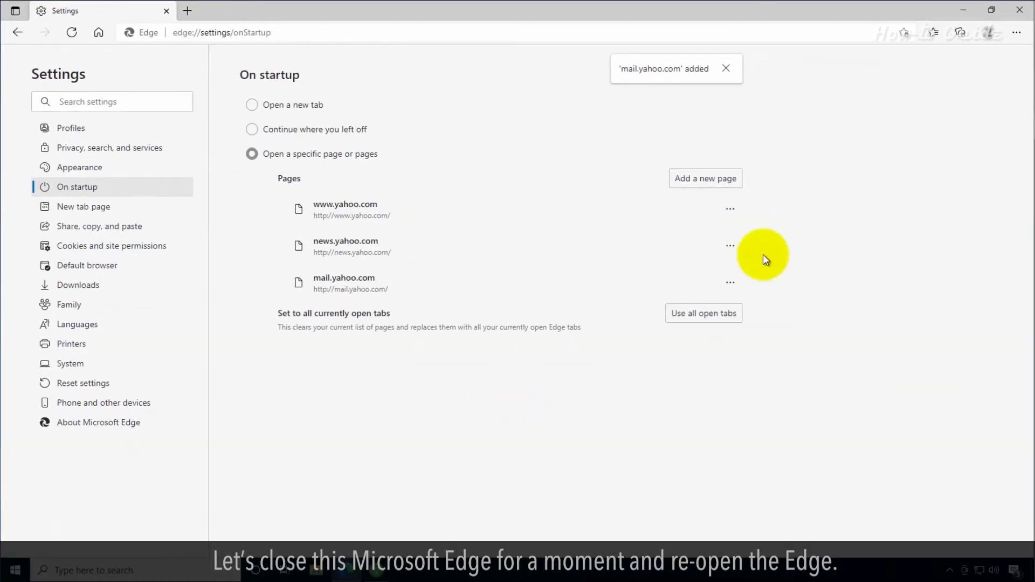
- Restart Edge and check the Yahoo Mail, Yahoo News and yahoo.com startup tabs
click(1019, 11)
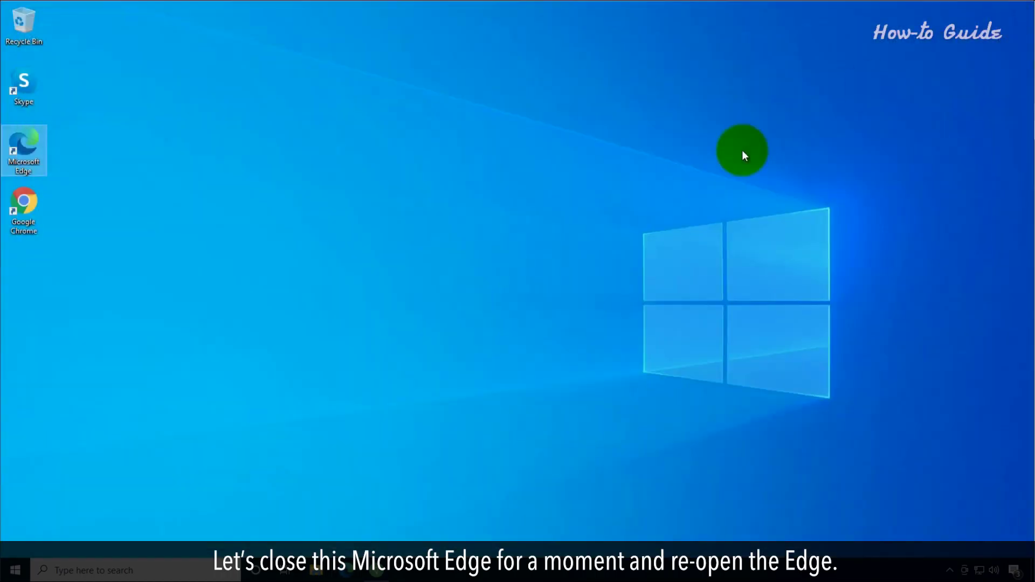
double_click(23, 144)
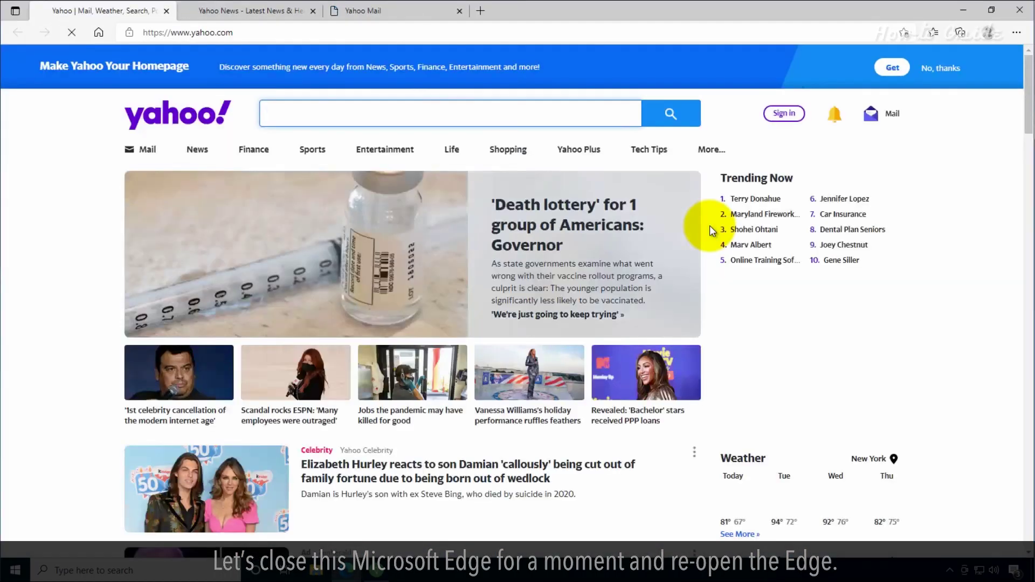
click(375, 11)
click(256, 8)
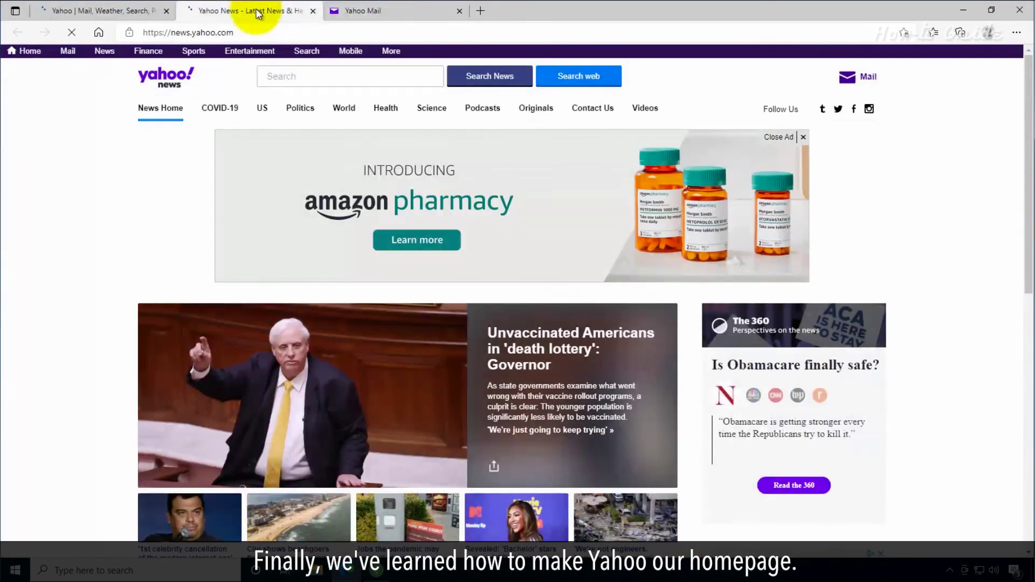
click(121, 7)
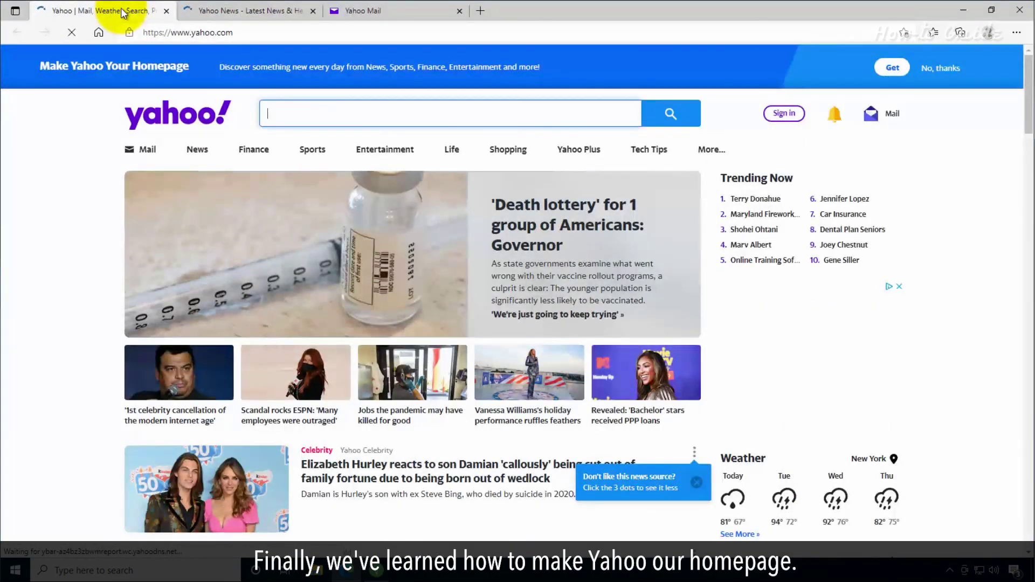